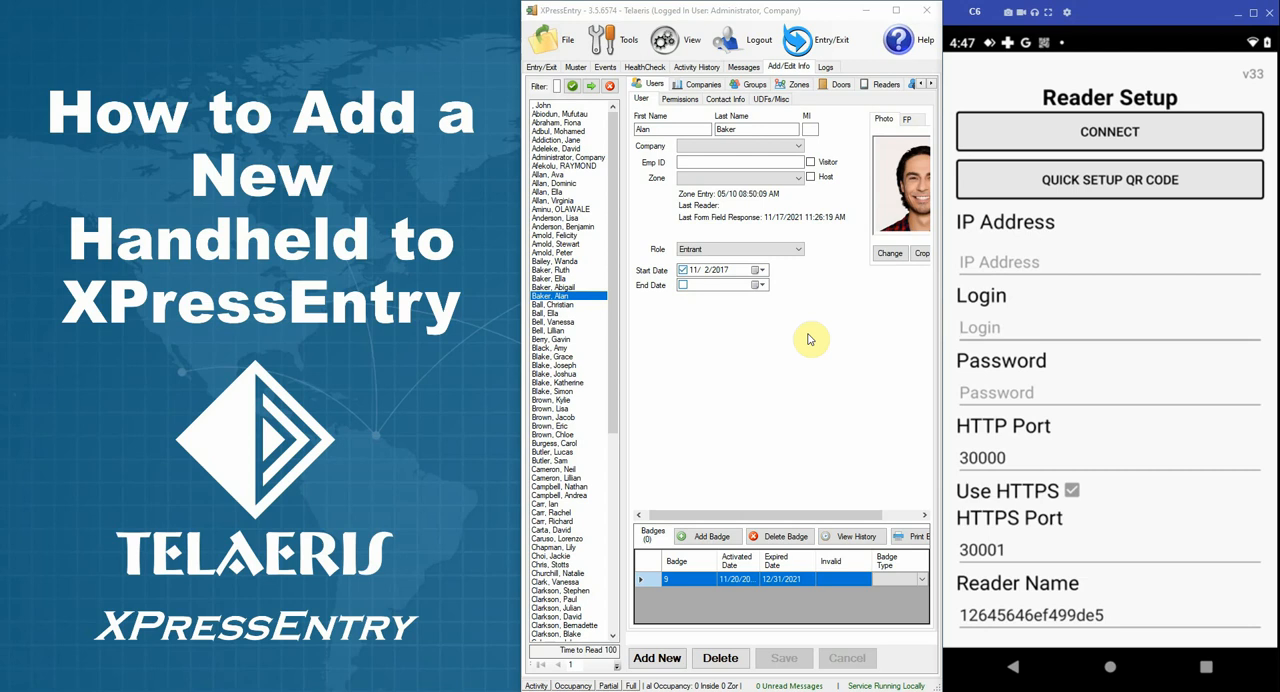
pyautogui.press('ctrl')
pyautogui.press('ctrl')
pyautogui.click(1051, 311)
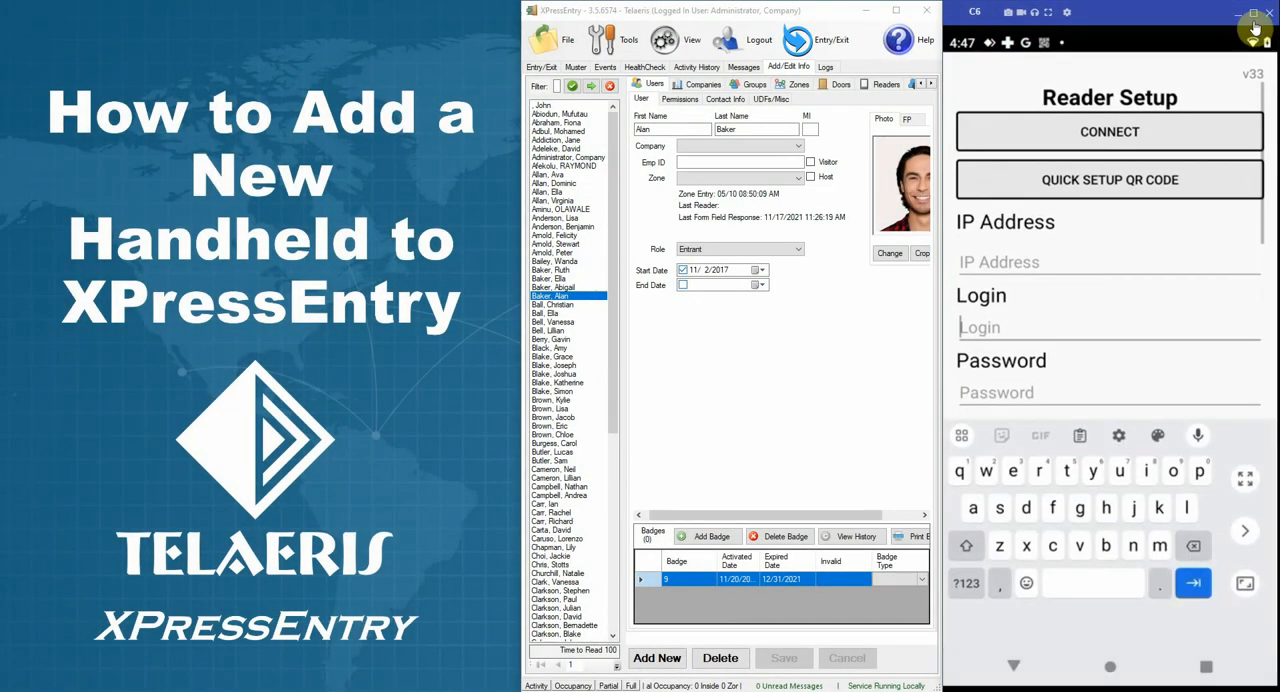
pyautogui.press('ctrl')
pyautogui.press('ctrl')
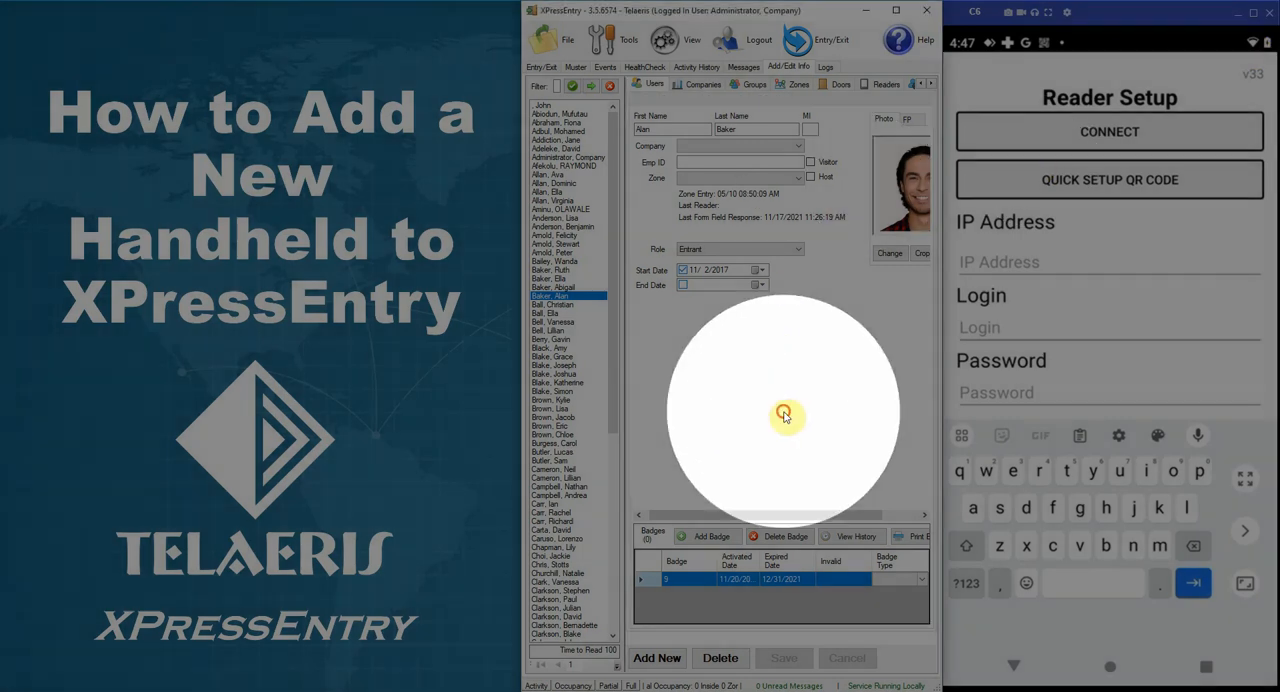
pyautogui.click(784, 414)
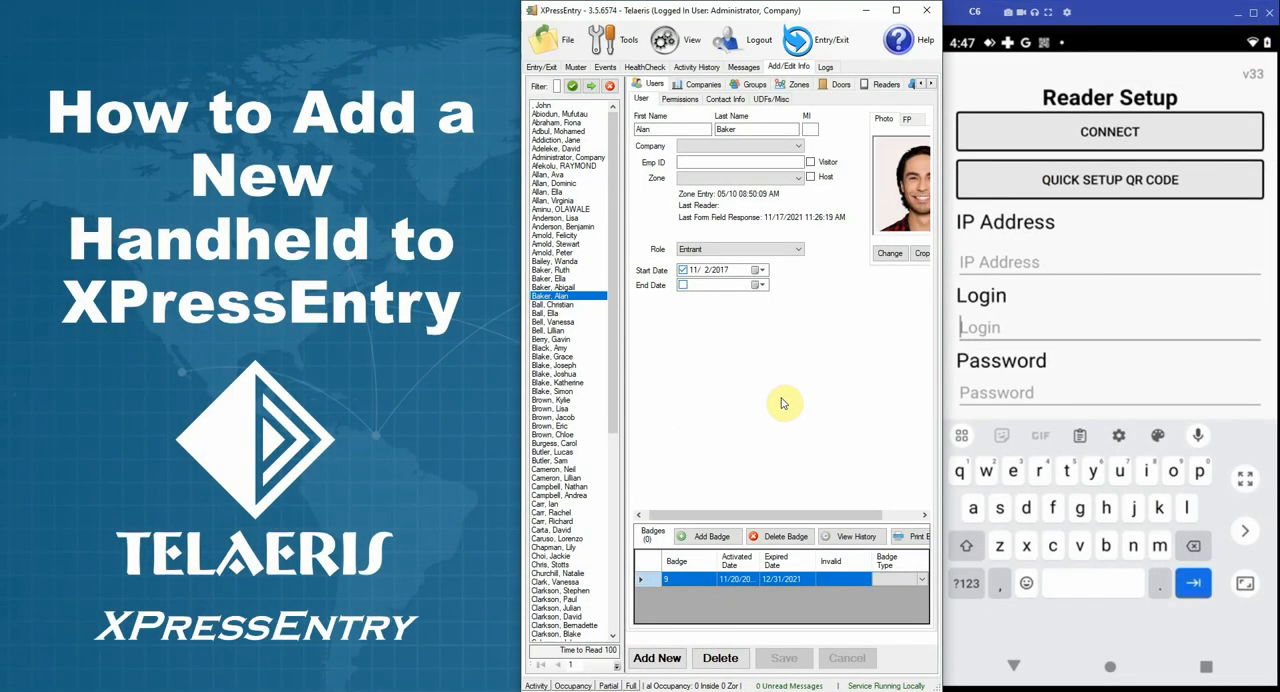
# Step: Open the application settings, review the Server page's service and HTTP/S handheld server options, and close the settings without saving
pyautogui.click(601, 38)
pyautogui.click(629, 70)
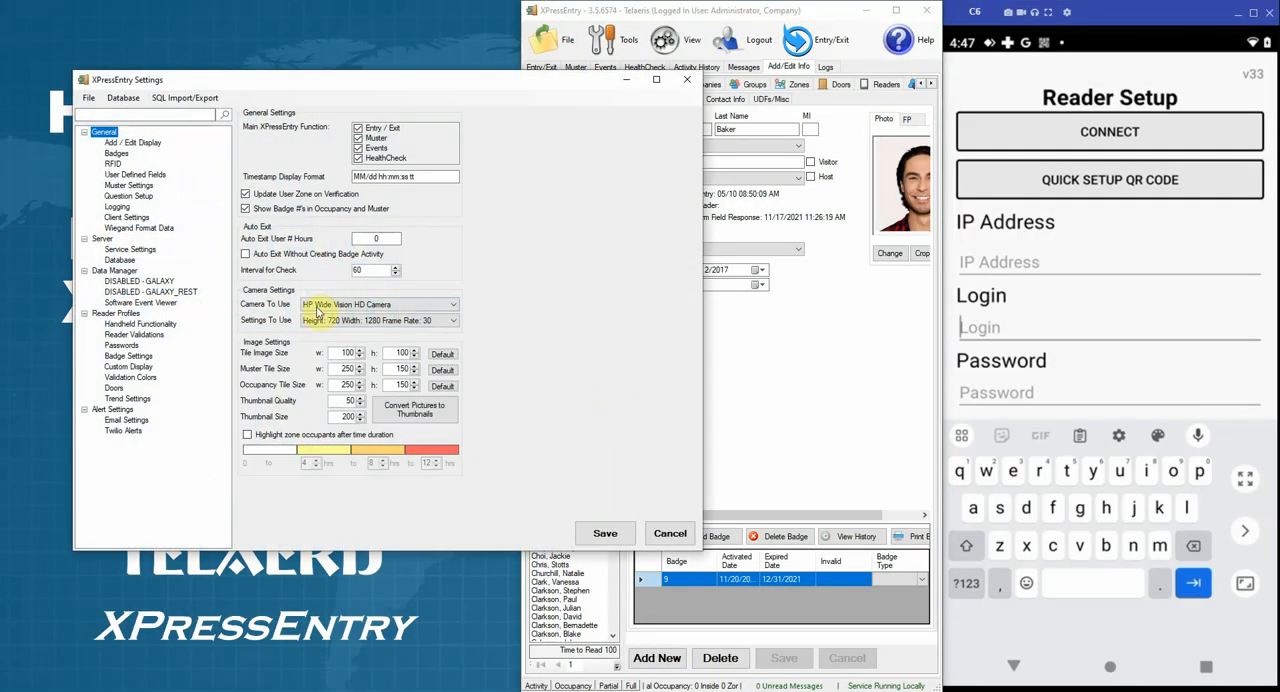
pyautogui.moveTo(363, 71); pyautogui.dragTo(480, 57)
pyautogui.click(102, 224)
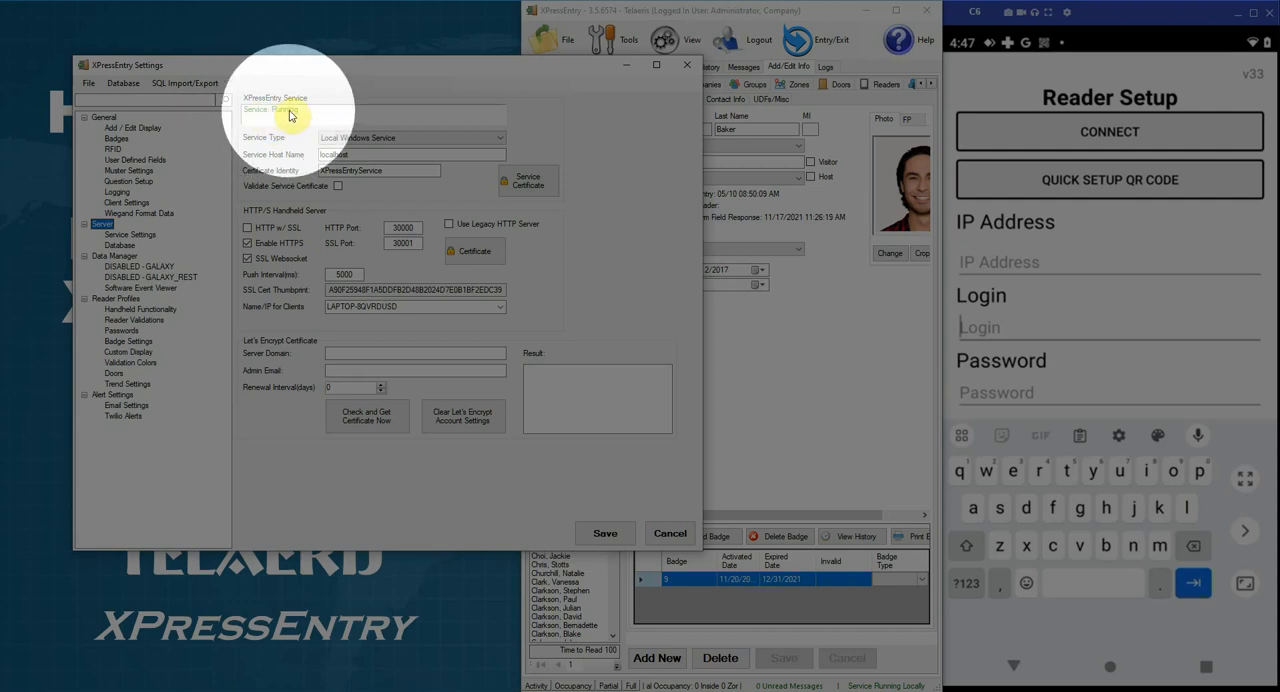
pyautogui.click(683, 71)
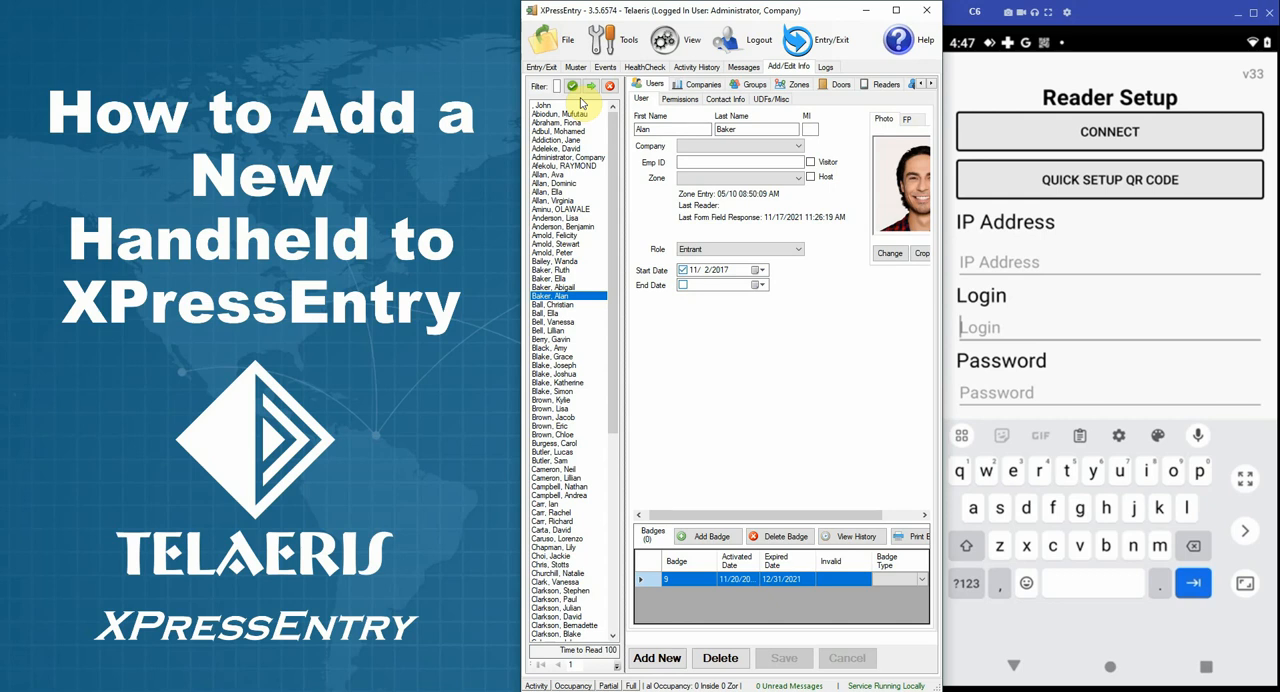
# Step: Start the Add Handheld Wizard and choose Manual Device Registration (least secure) as the device setup method
pyautogui.click(626, 44)
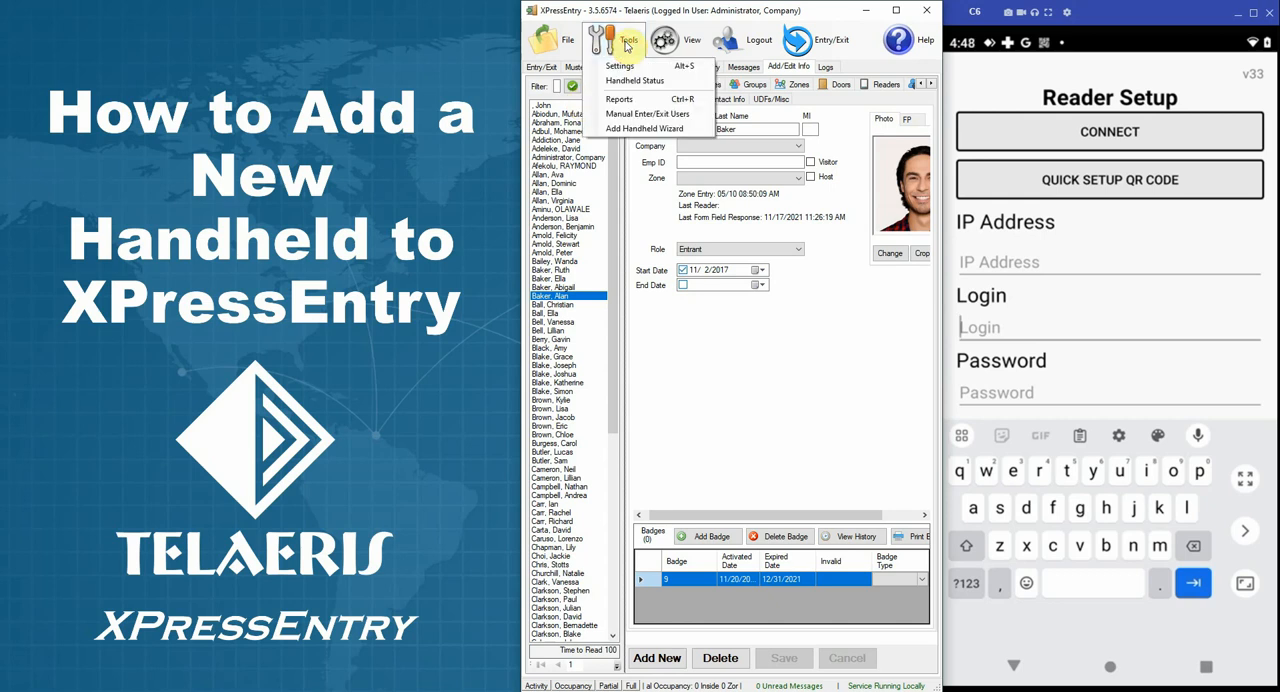
pyautogui.click(620, 128)
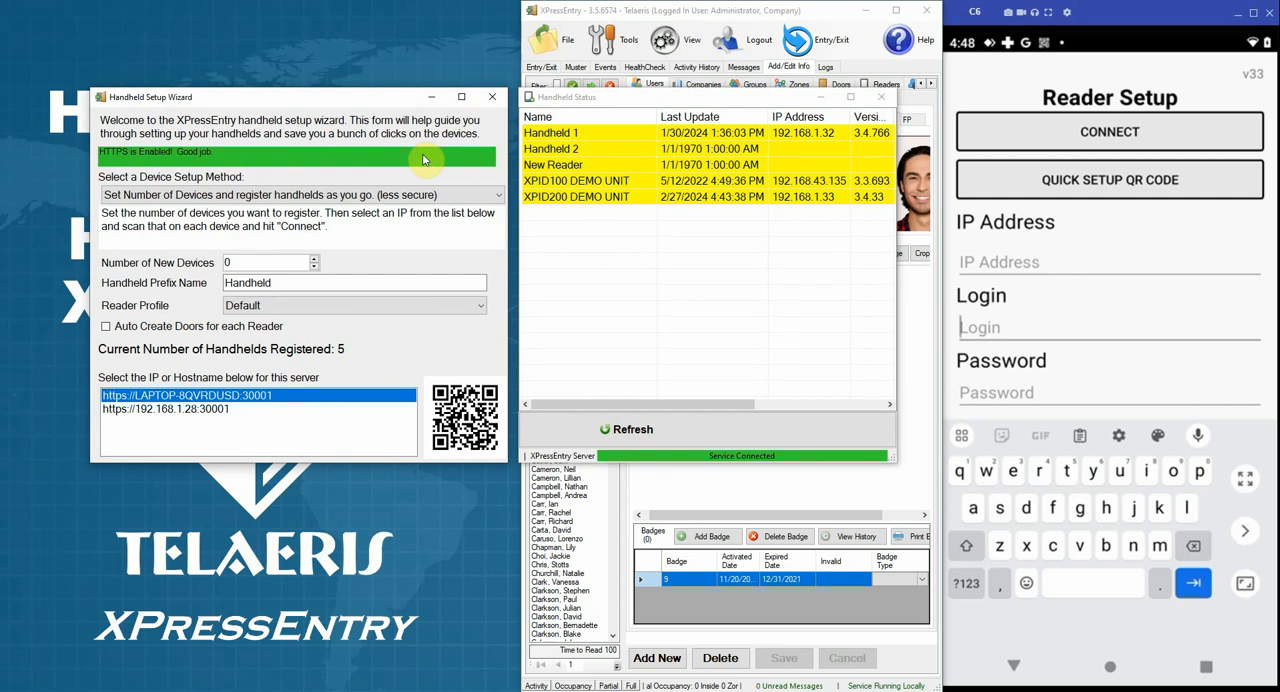
pyautogui.click(320, 197)
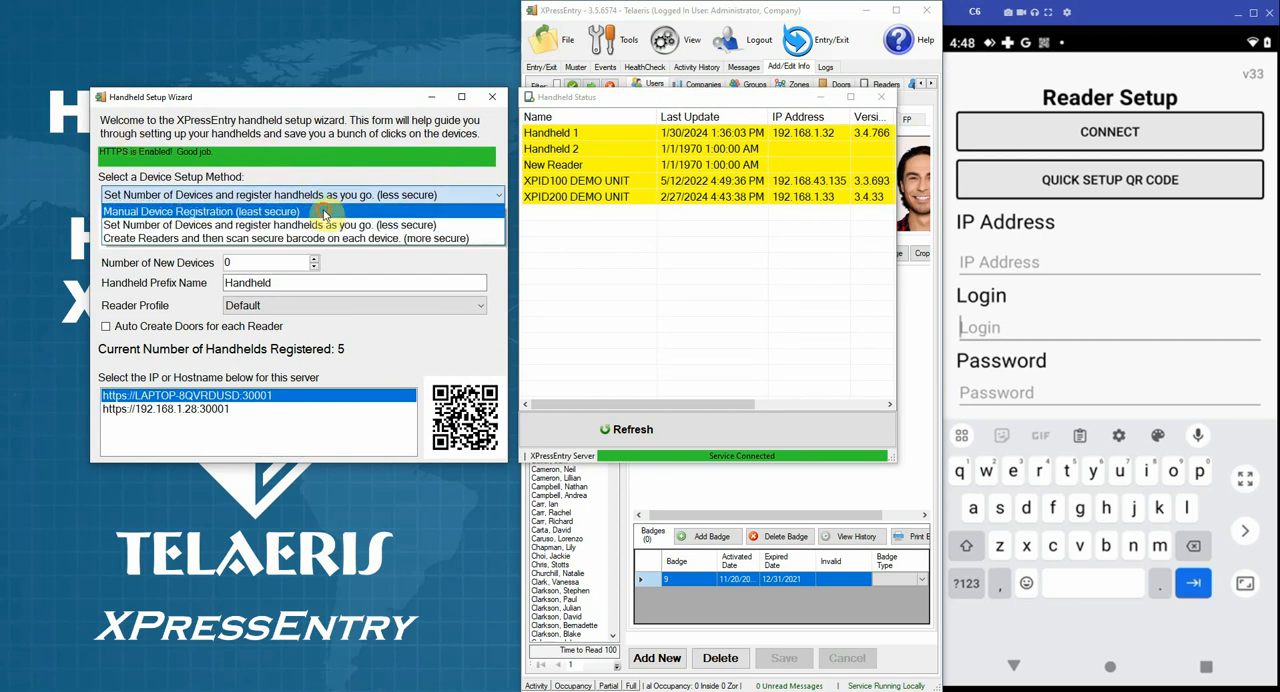
pyautogui.click(323, 212)
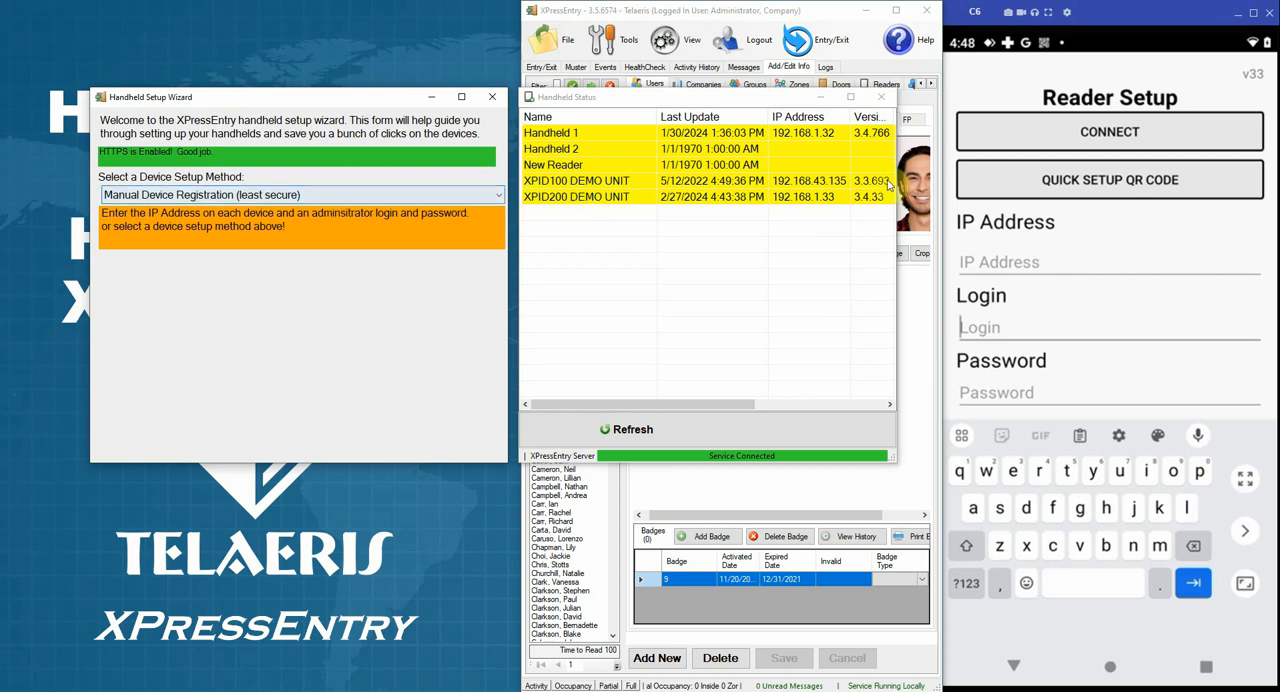
# Step: Minimize the Handheld Status window and open the About information that lists the server's IP address
pyautogui.click(993, 260)
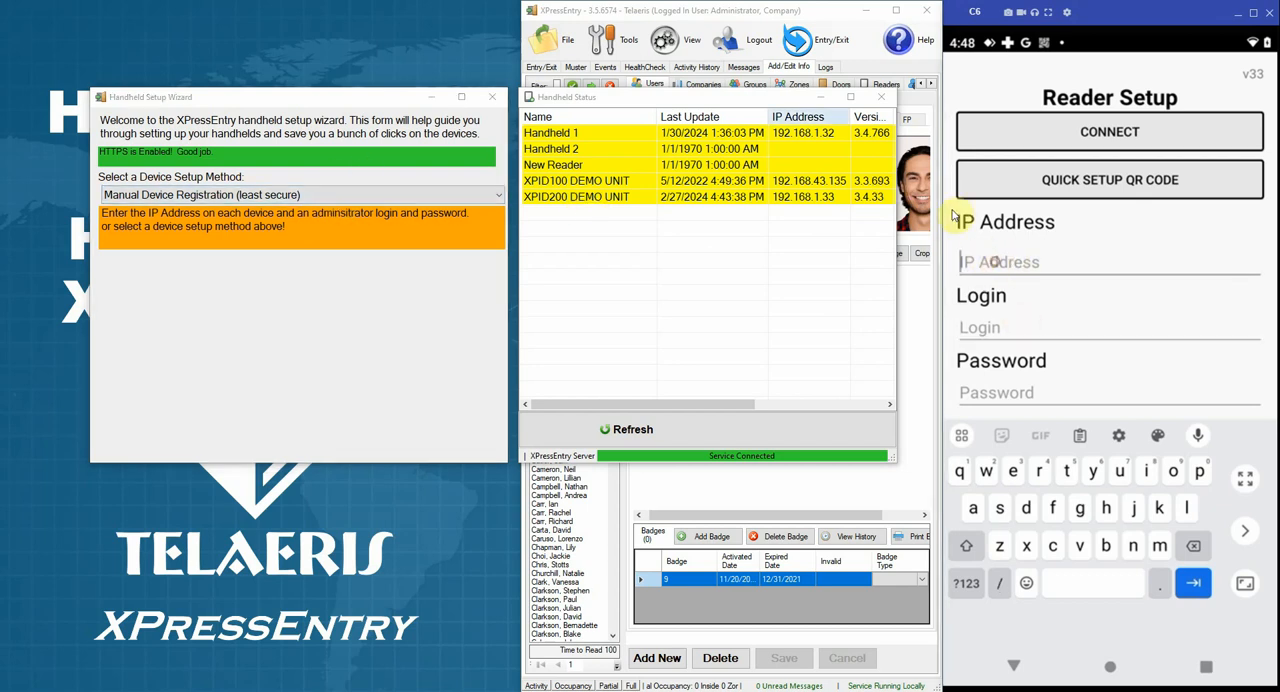
pyautogui.click(825, 97)
pyautogui.press('ctrl')
pyautogui.press('ctrl')
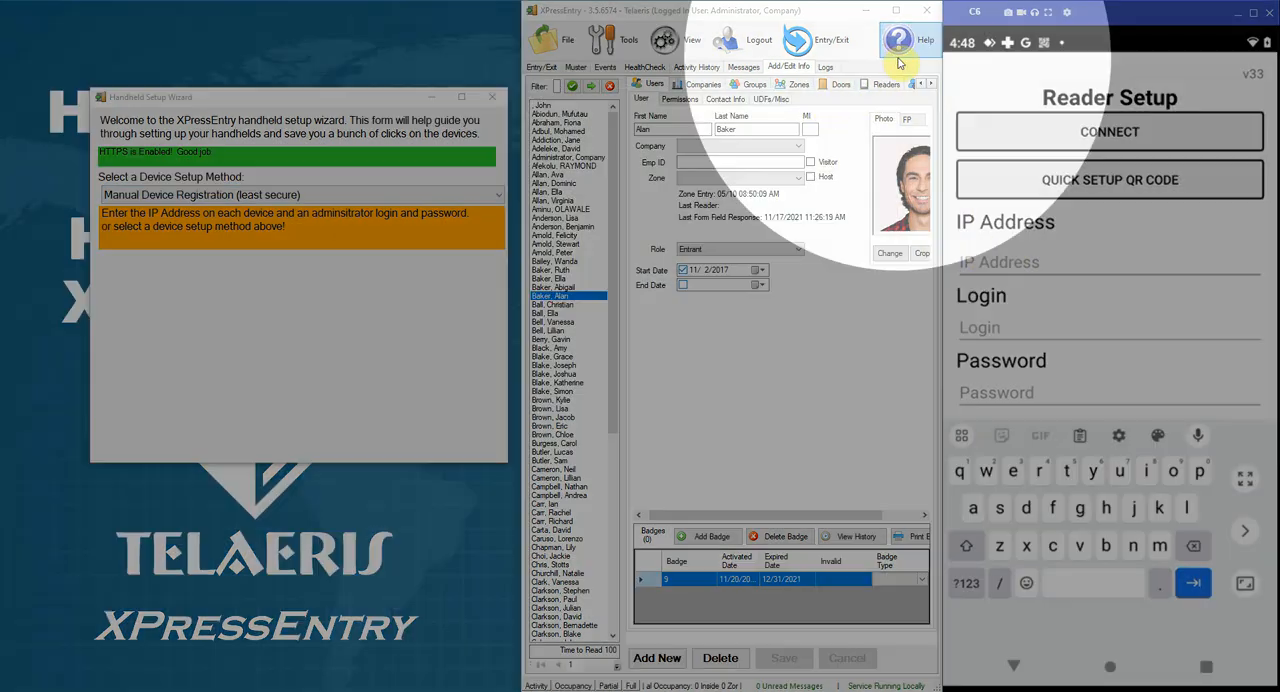
pyautogui.click(899, 52)
pyautogui.click(901, 52)
pyautogui.click(914, 84)
pyautogui.moveTo(305, 132); pyautogui.dragTo(743, 90)
pyautogui.press('ctrl')
pyautogui.press('ctrl')
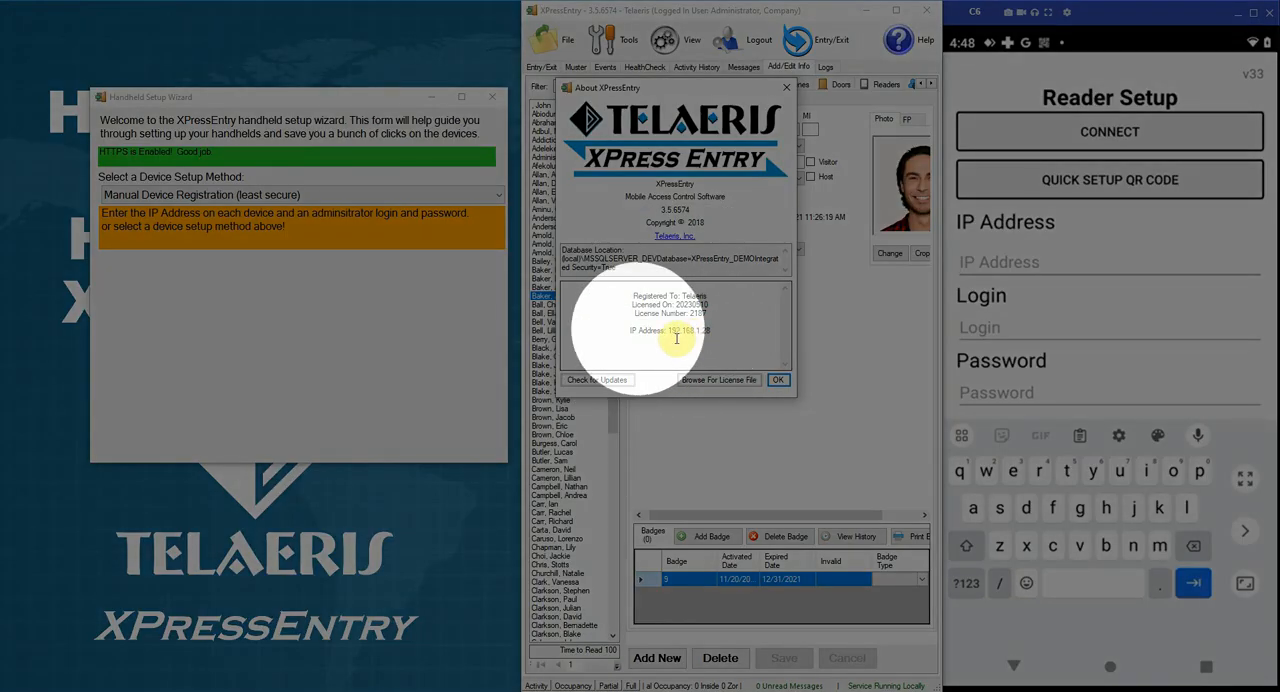
# Step: Copy the server IP address 192.168.1.28 from the About window into the IP Address field of the handheld's Reader Setup
pyautogui.moveTo(668, 330); pyautogui.dragTo(712, 330)
pyautogui.rightClick(713, 331)
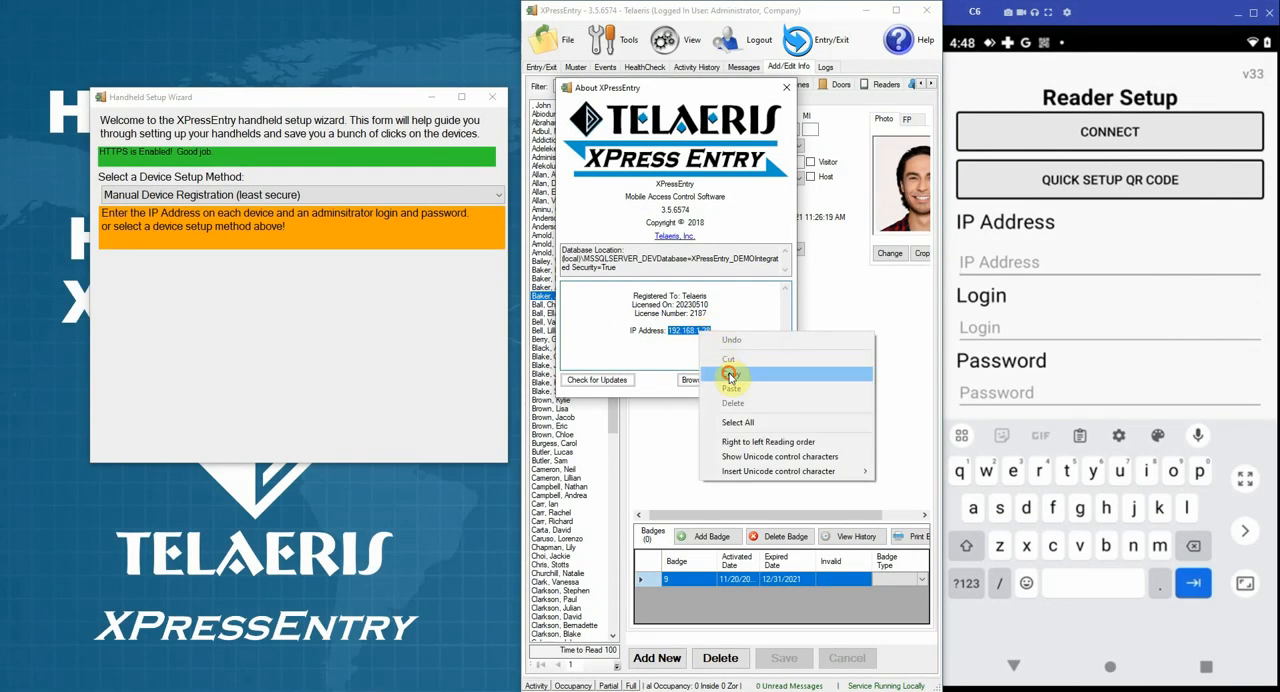
pyautogui.click(729, 373)
pyautogui.click(984, 258)
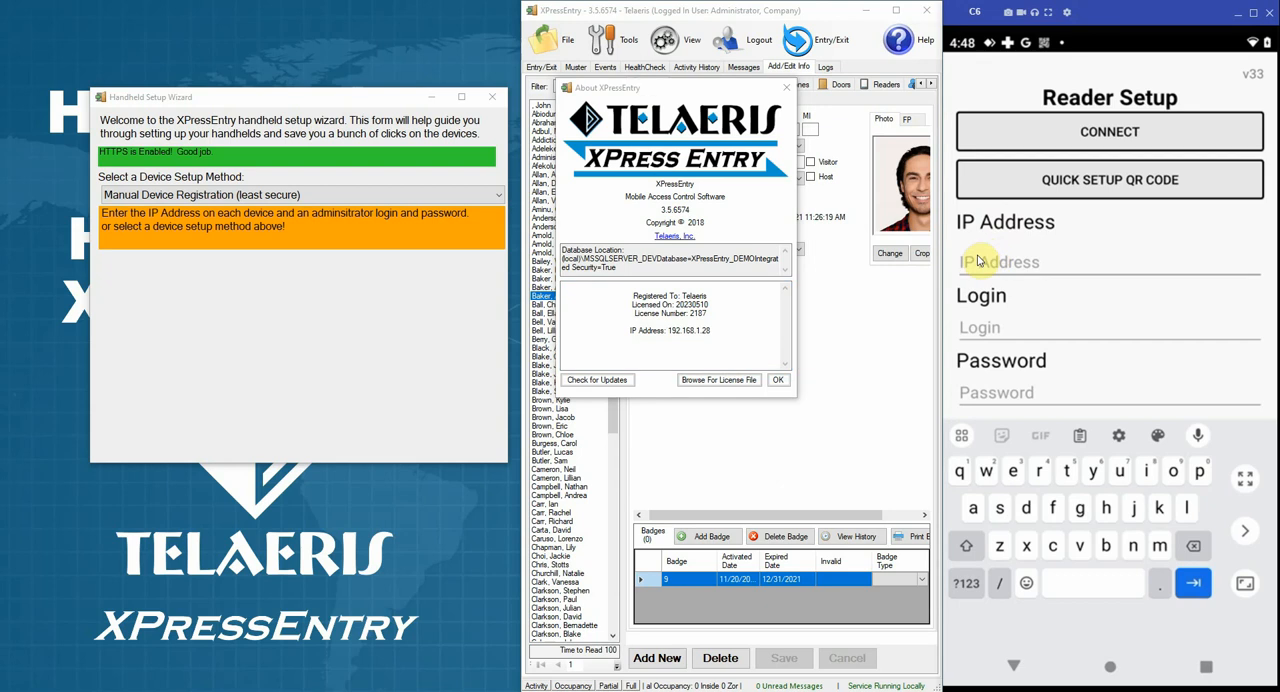
pyautogui.hotkey('ctrl', 'v')
# Step: Enter the login admin and the account password in the handheld's Reader Setup and connect it to the server
pyautogui.click(1003, 336)
pyautogui.write('admin')
pyautogui.press('Tab')
pyautogui.write('Telaeris1')
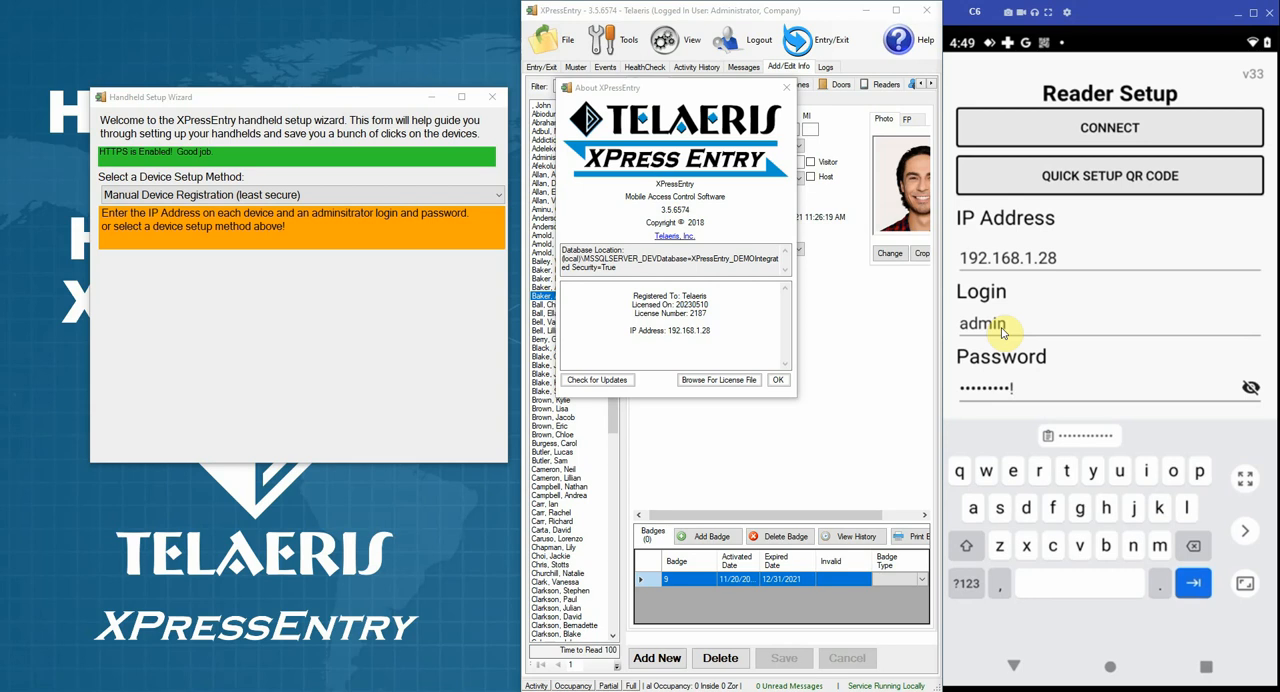
pyautogui.write('!')
pyautogui.click(1000, 127)
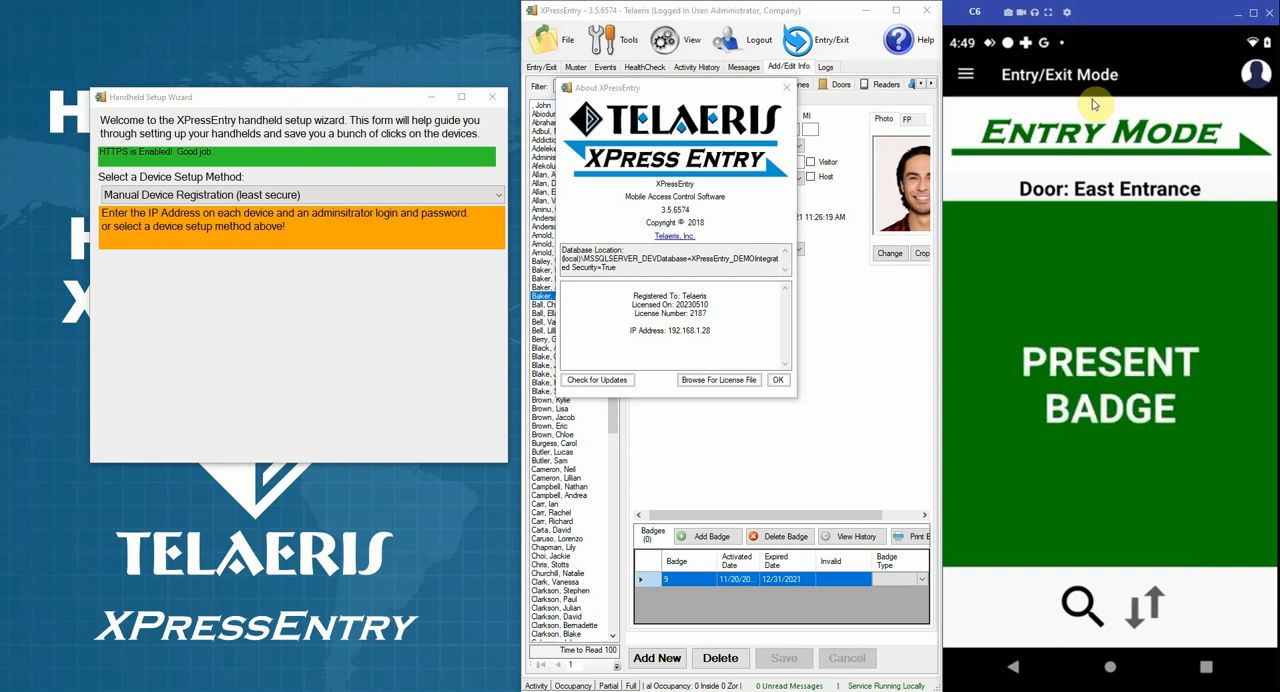
# Step: Reset all data on the handheld from its connection settings and confirm the reset
pyautogui.click(966, 75)
pyautogui.click(1000, 319)
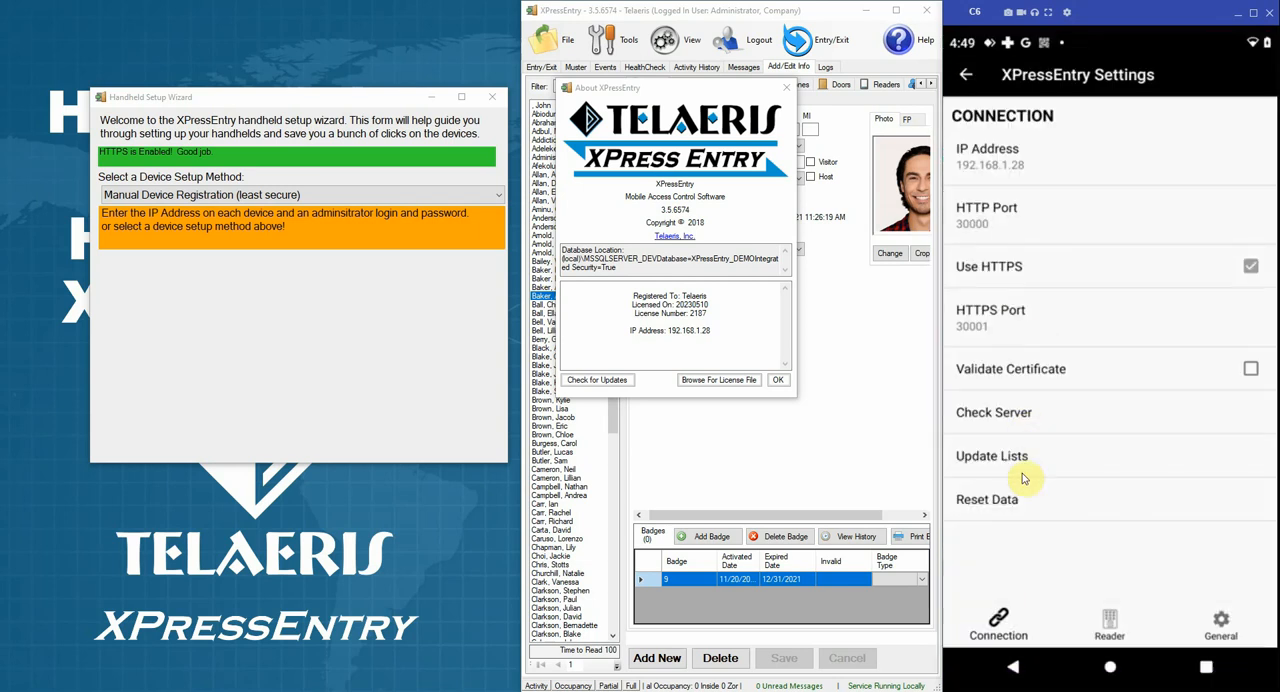
pyautogui.click(1022, 513)
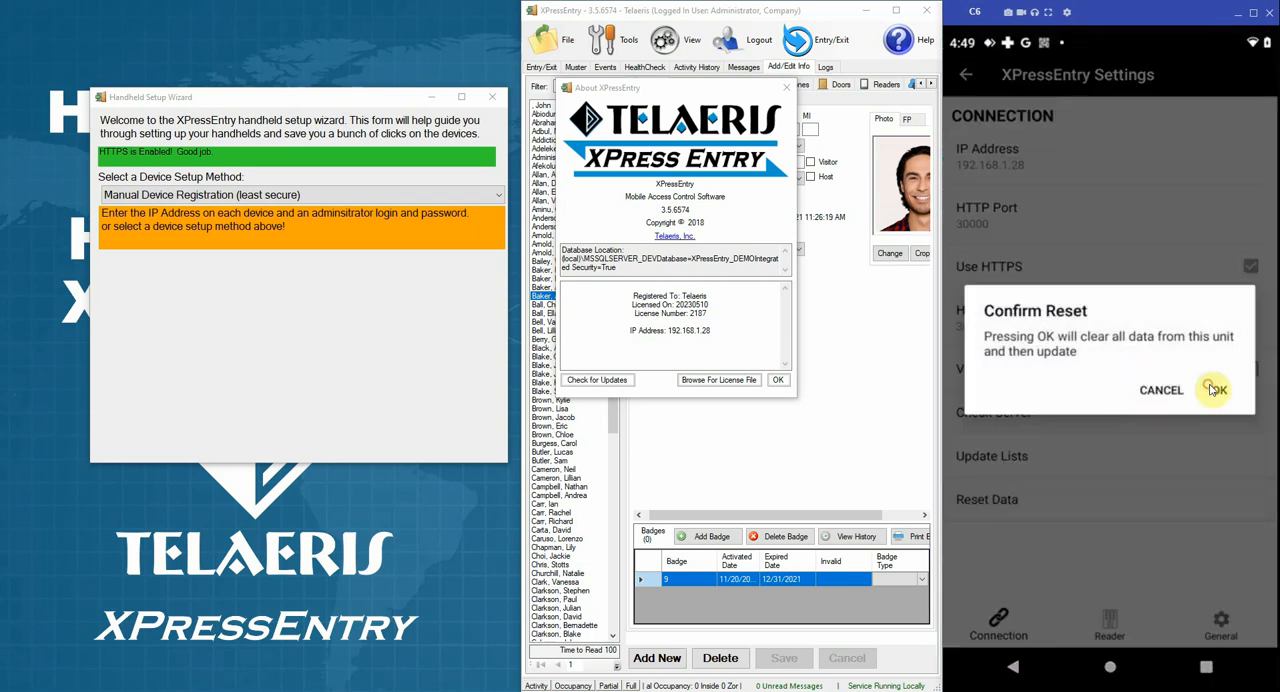
pyautogui.click(1212, 390)
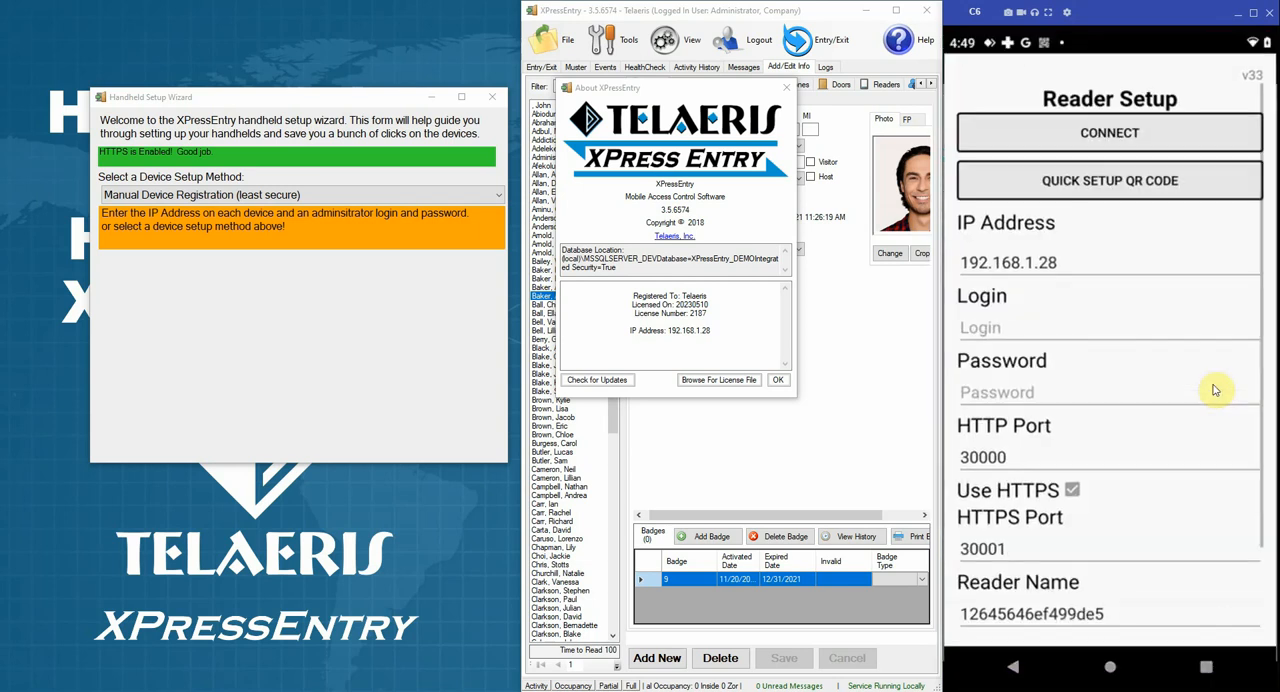
# Step: Switch the wizard's setup method to Set Number of Devices and register handhelds as you go (less secure), with 2 new devices
pyautogui.click(256, 197)
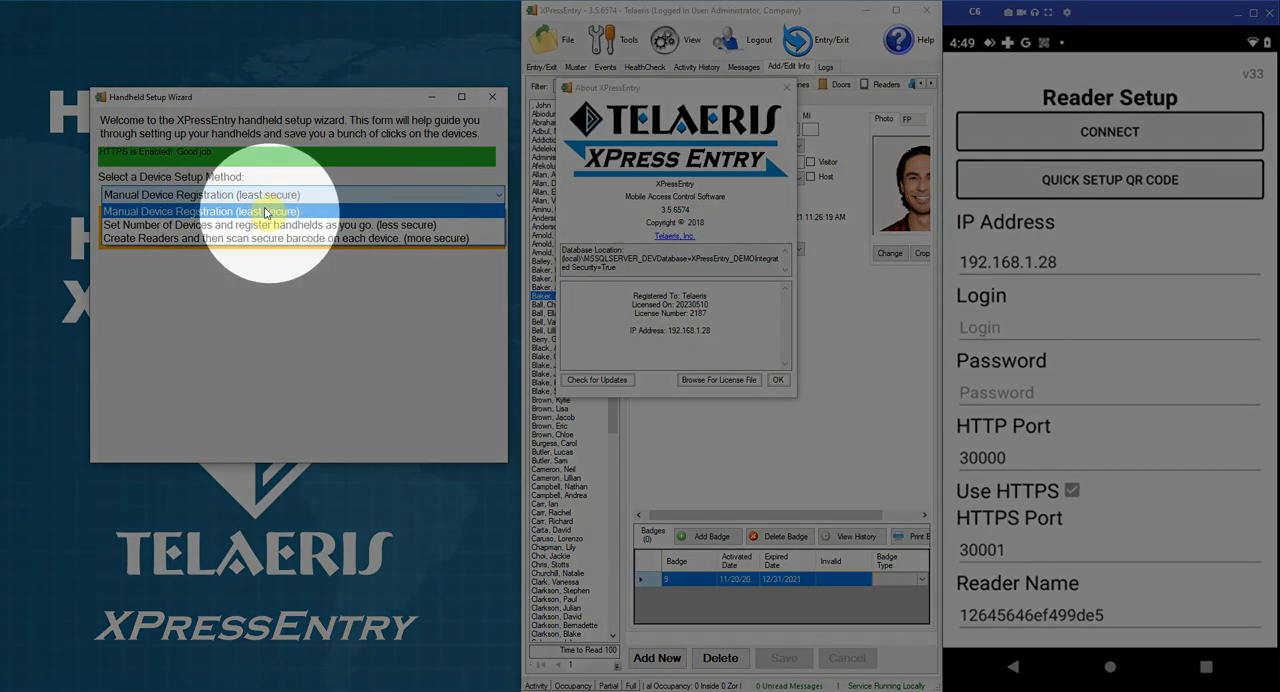
pyautogui.click(190, 226)
pyautogui.click(232, 264)
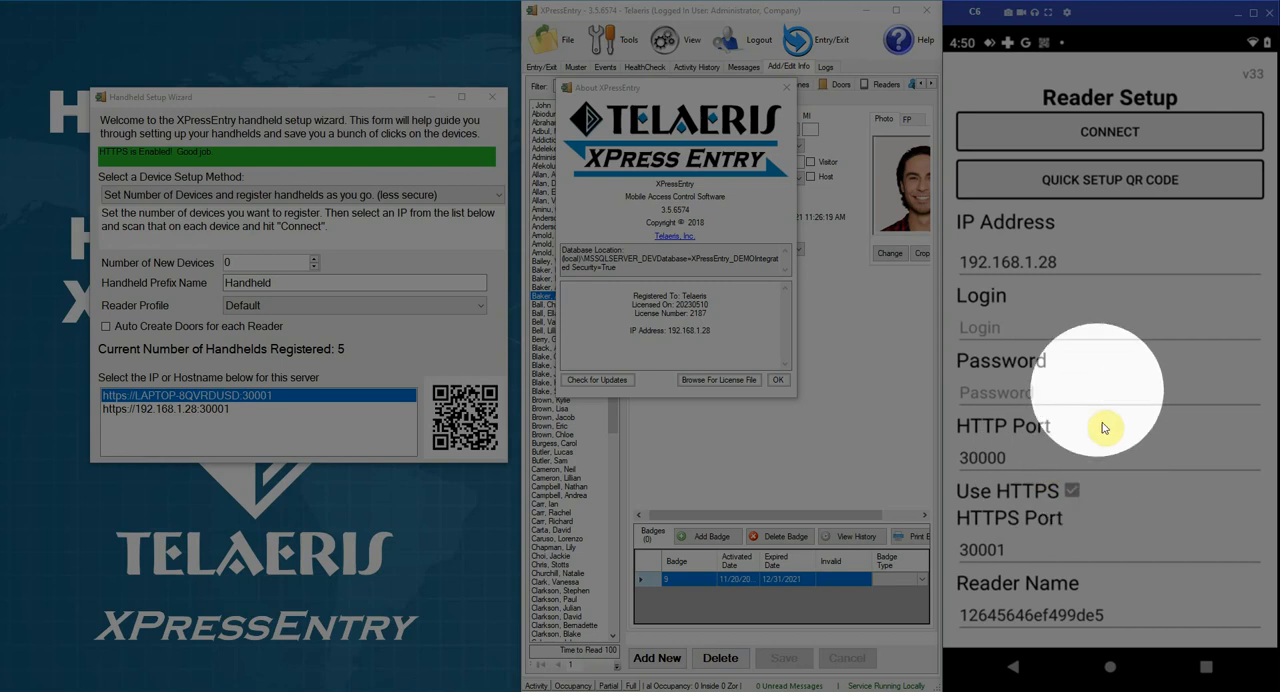
pyautogui.click(314, 259)
pyautogui.click(314, 260)
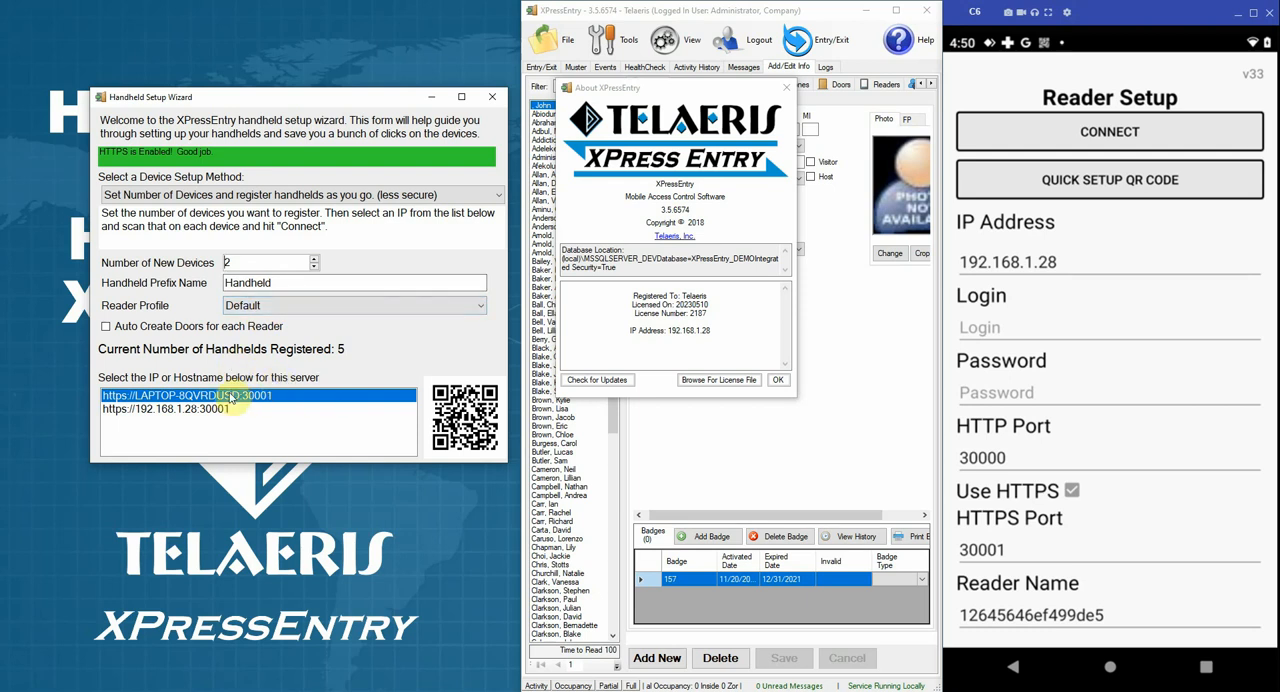
pyautogui.click(200, 412)
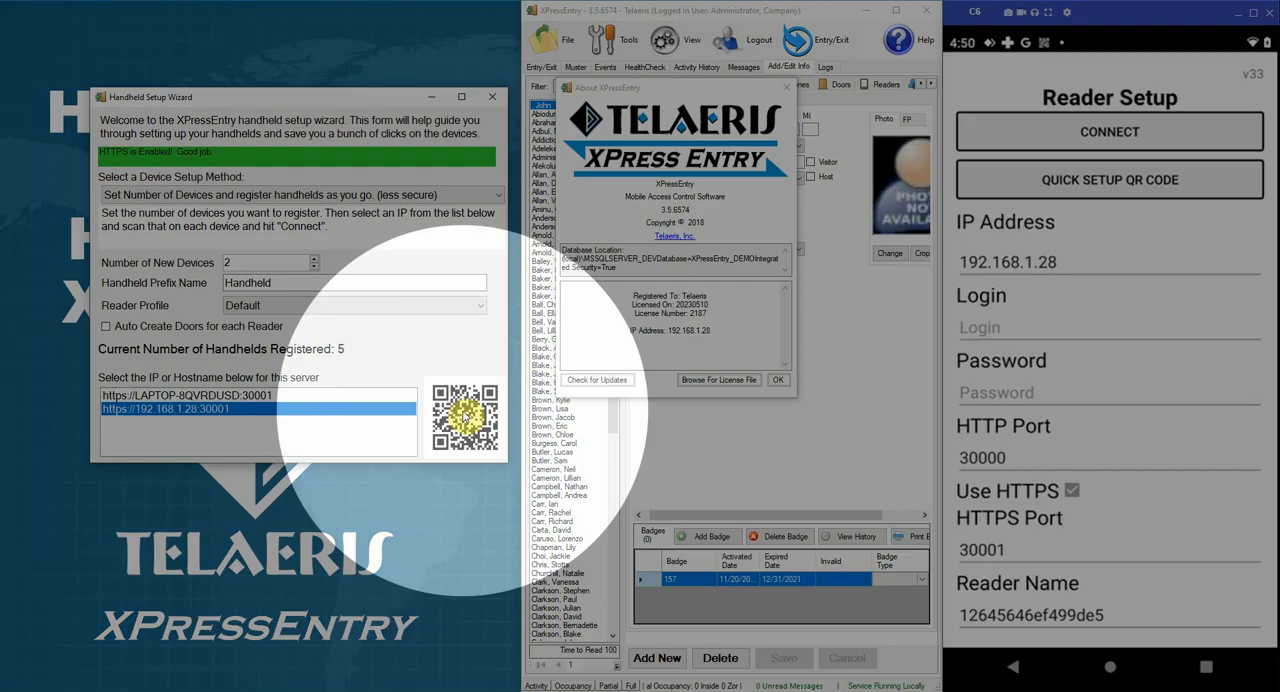
pyautogui.click(465, 418)
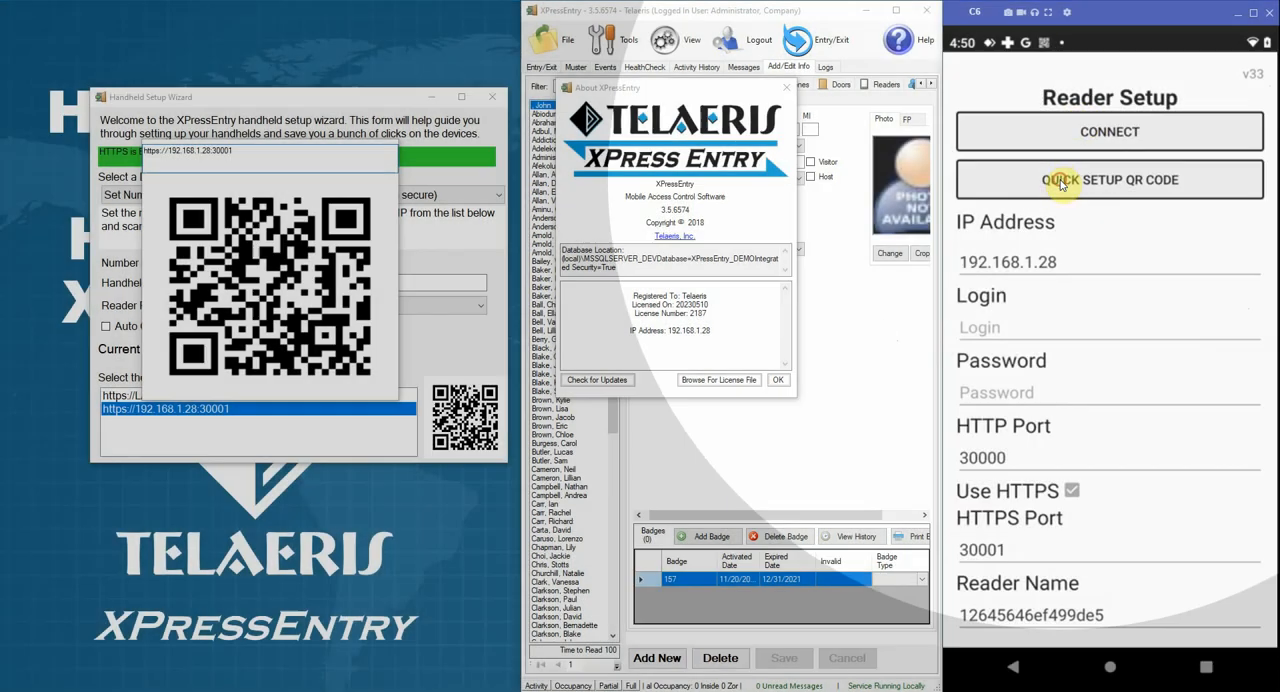
pyautogui.click(1062, 183)
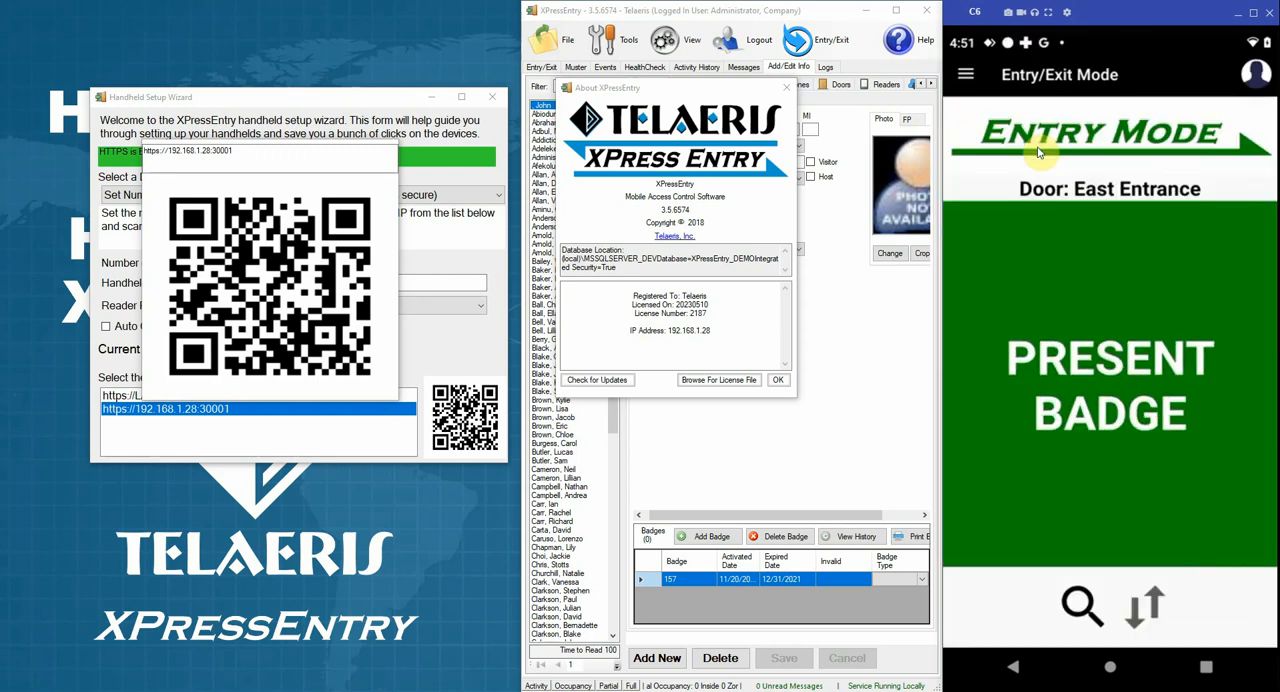
pyautogui.click(442, 314)
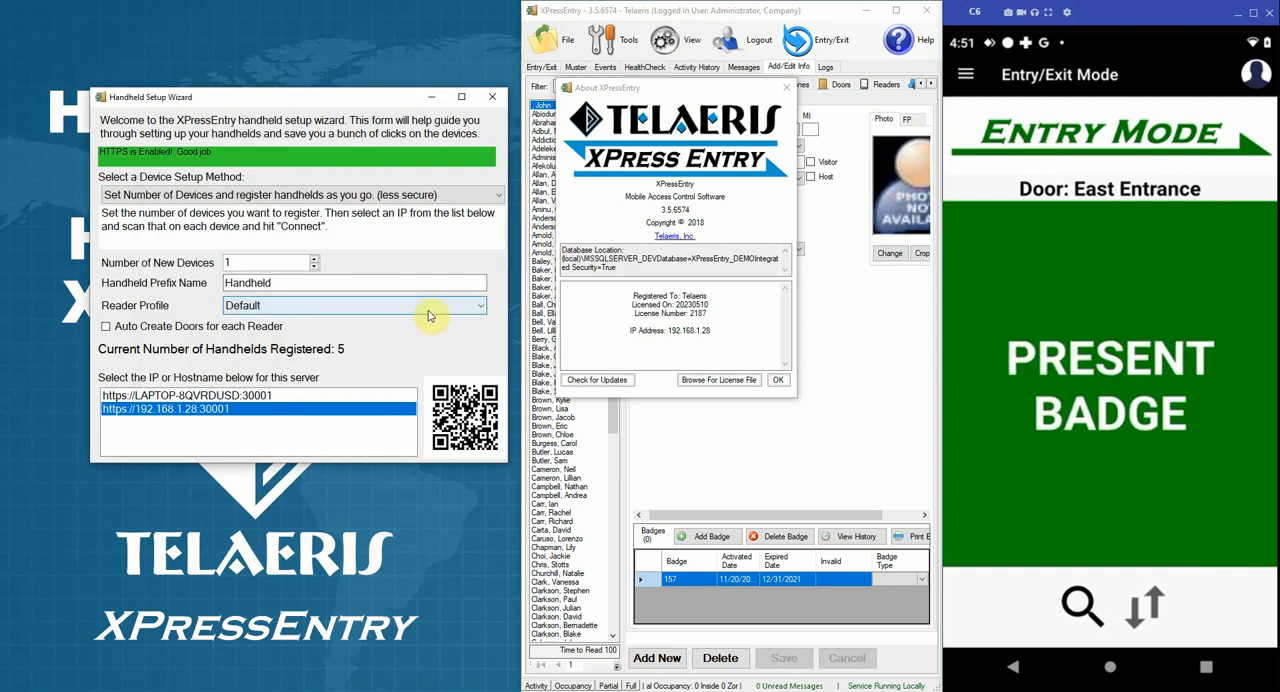